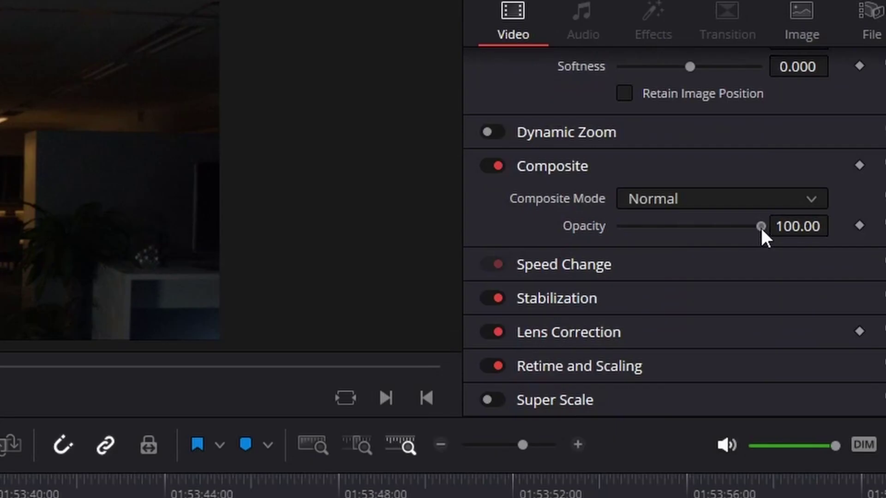
- Drag the Composite Opacity slider from 100 down to about 82.44
drag(760, 226, 732, 226)
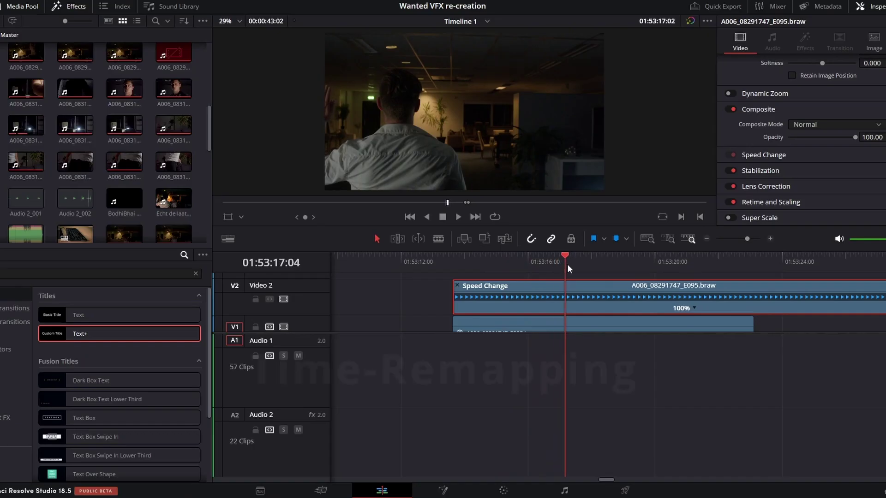
- Add a speed point at the chosen frame, set the opening section to 507%, and play it back
drag(604, 265, 636, 265)
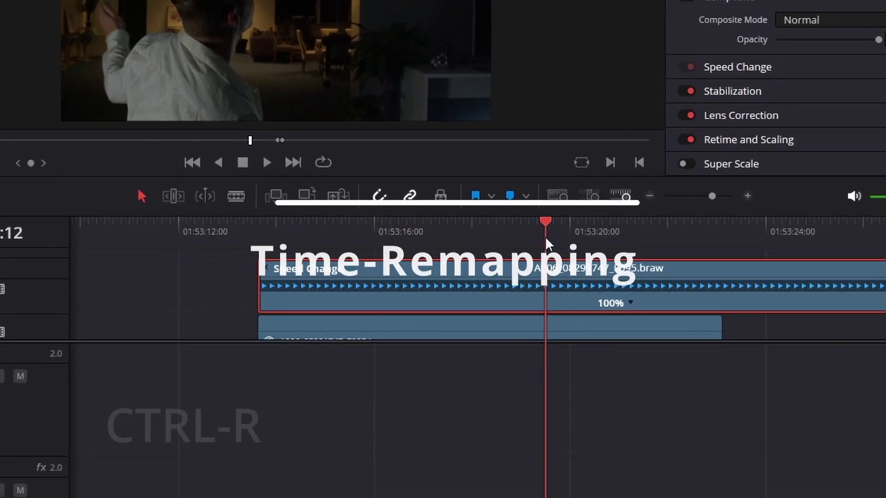
key(Left)
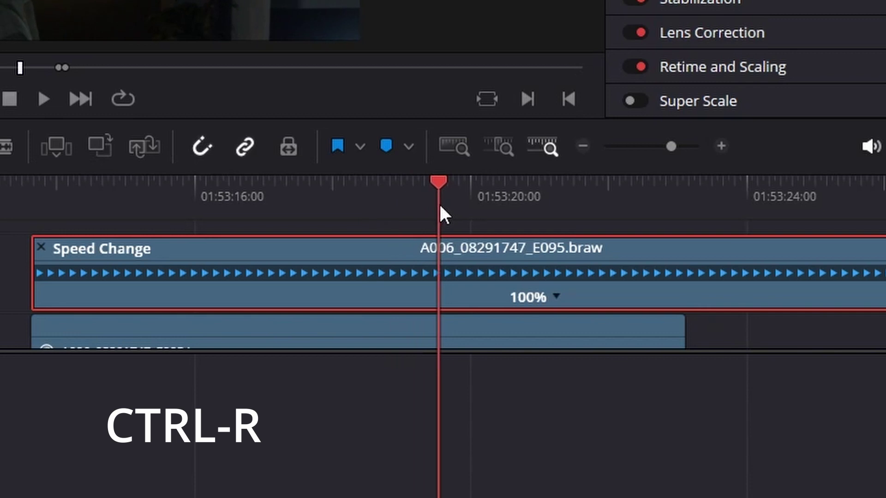
click(557, 296)
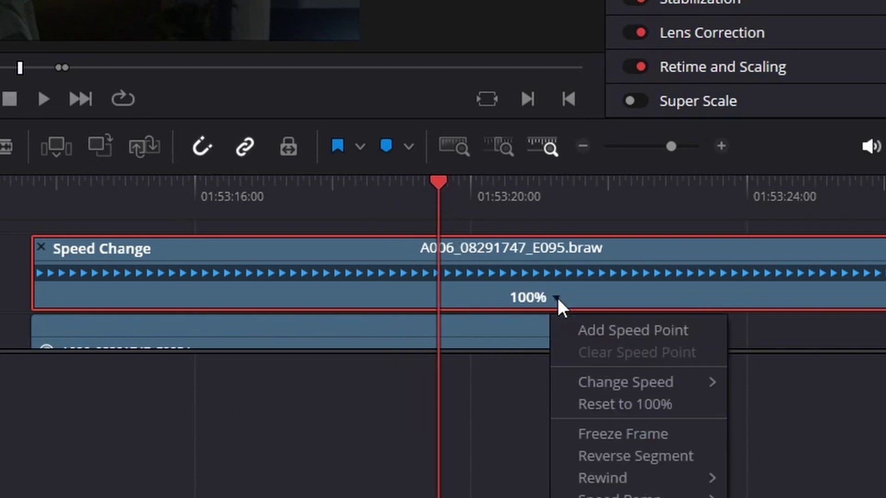
click(601, 327)
drag(439, 270, 112, 270)
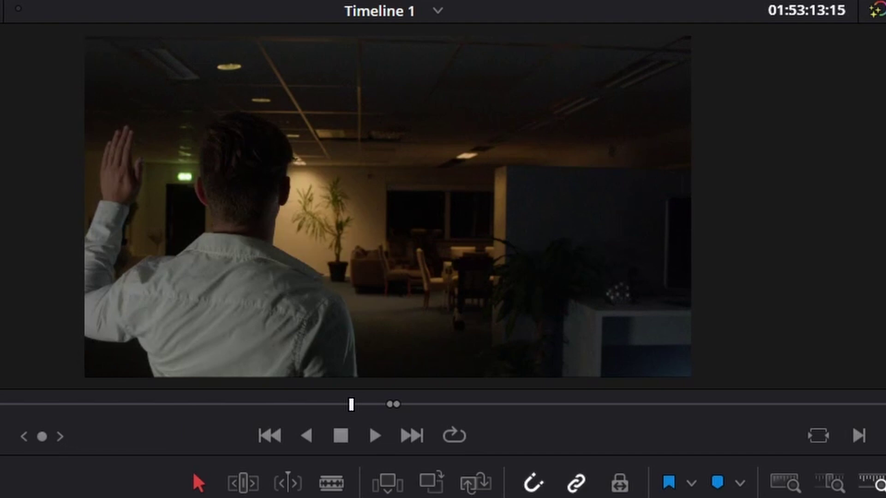
key(space)
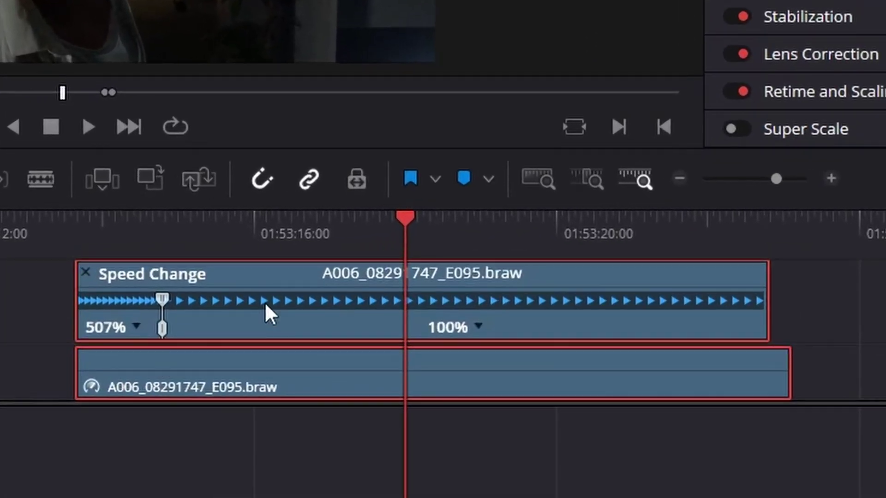
- Combine the selected clips into a new Fusion clip and add a MagicMask node
right_click(266, 310)
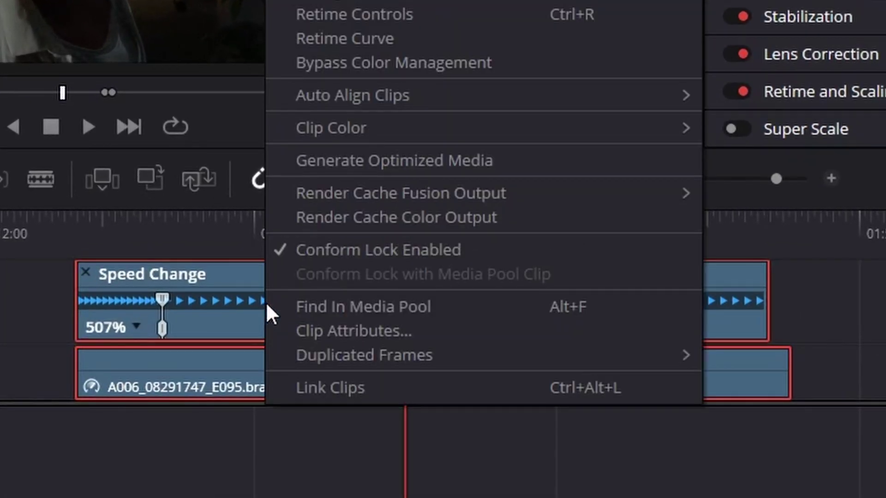
click(429, 59)
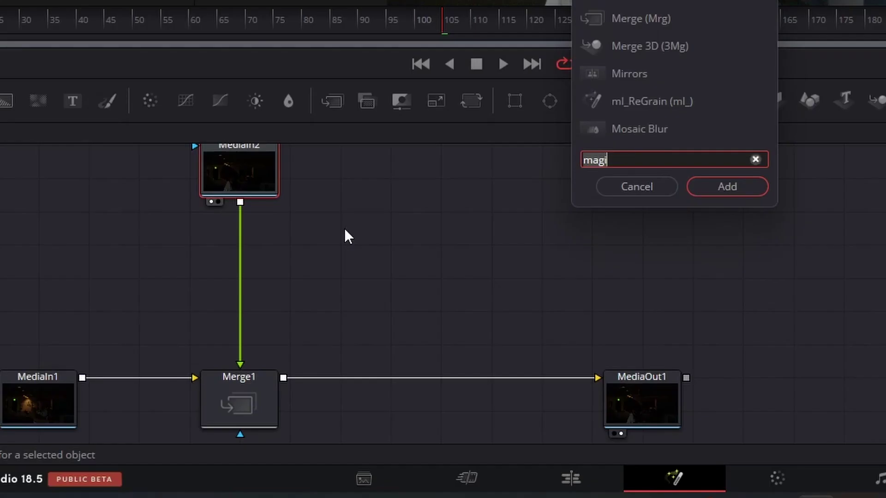
text(magi)
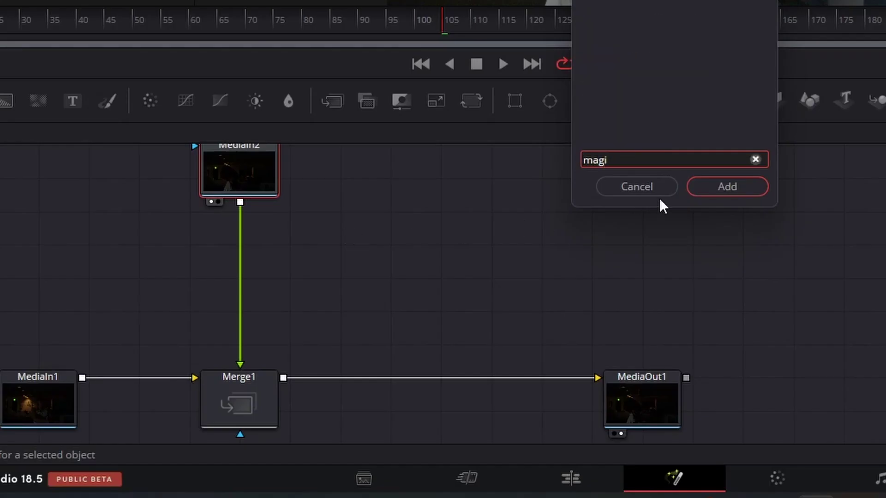
click(724, 192)
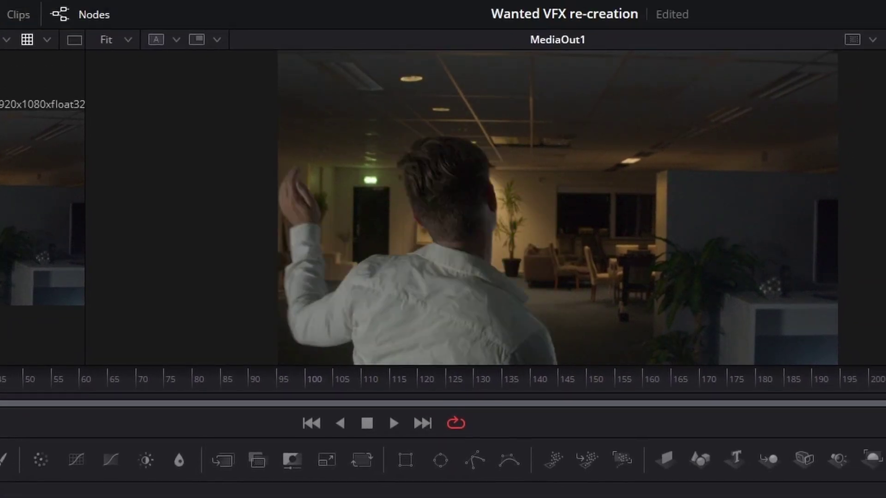
- Paint Magic Mask strokes over the man in the white shirt, including his head
mouse_move(290, 177)
mouse_down()
mouse_move(295, 309)
mouse_move(364, 352)
mouse_move(502, 351)
mouse_move(425, 153)
mouse_up()
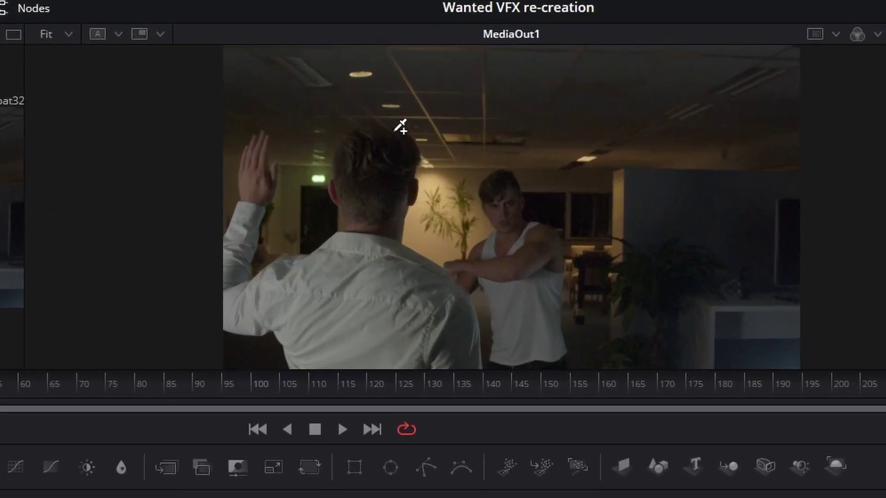
drag(399, 145, 343, 150)
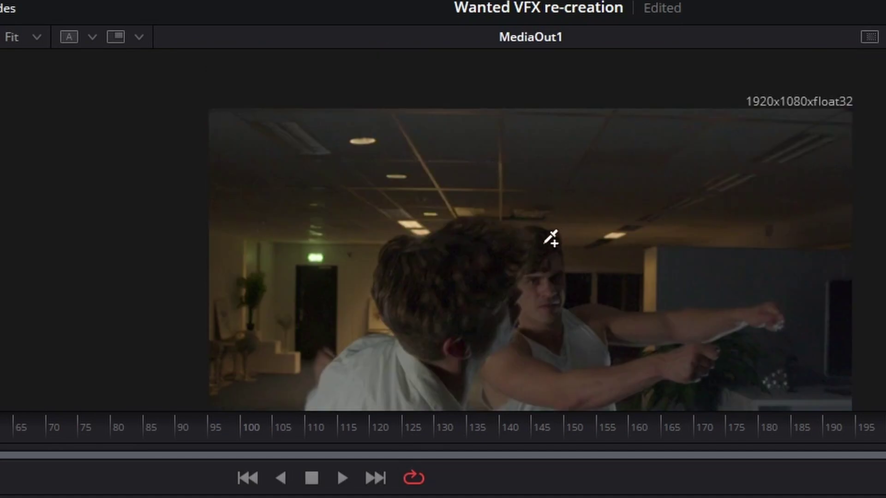
scroll(551, 238, up, 3)
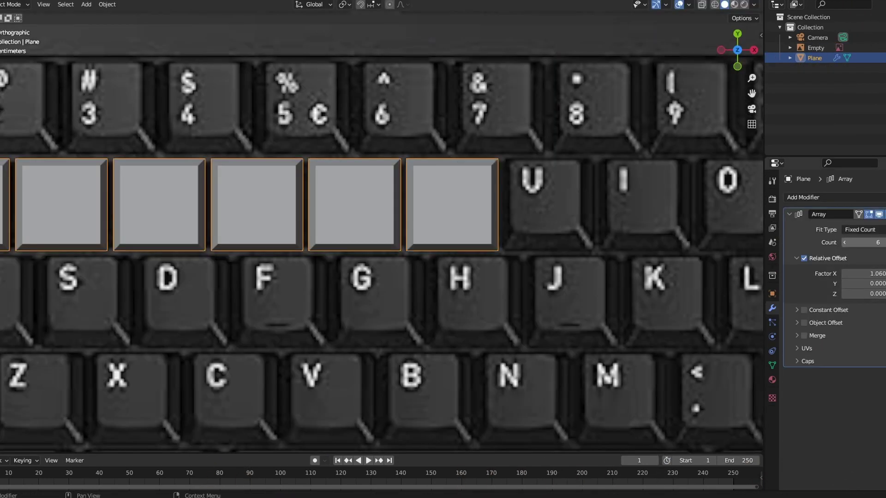
- Confirm the tapered keycap extrusion and select all linked parts of the D keycap
click(882, 242)
click(882, 242)
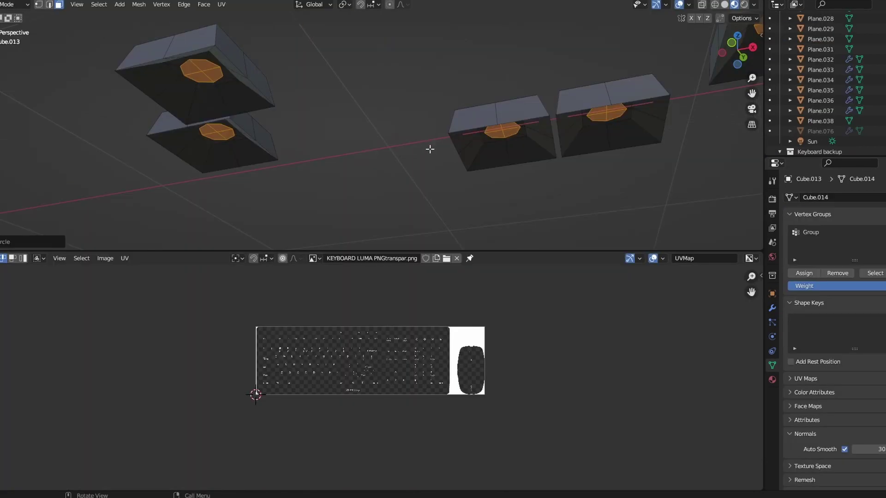
key(l)
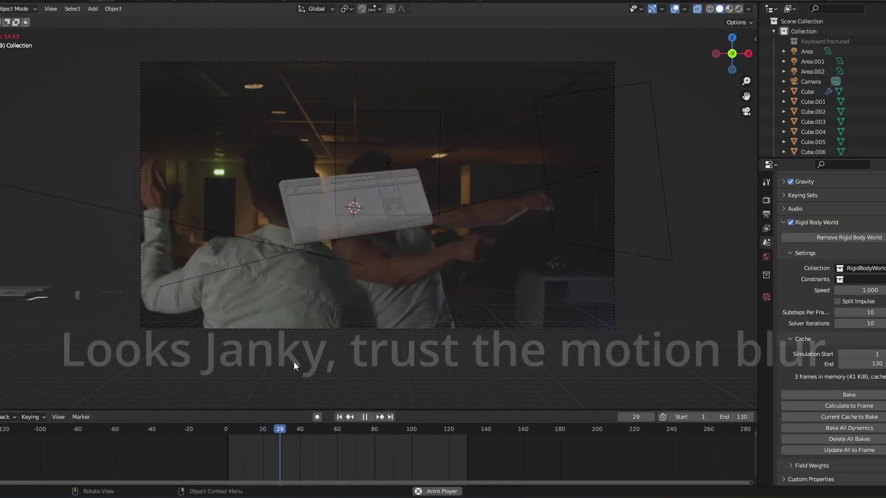
- Rewind the animation, select the sphere and keyboard, and hide the viewport overlays
click(231, 429)
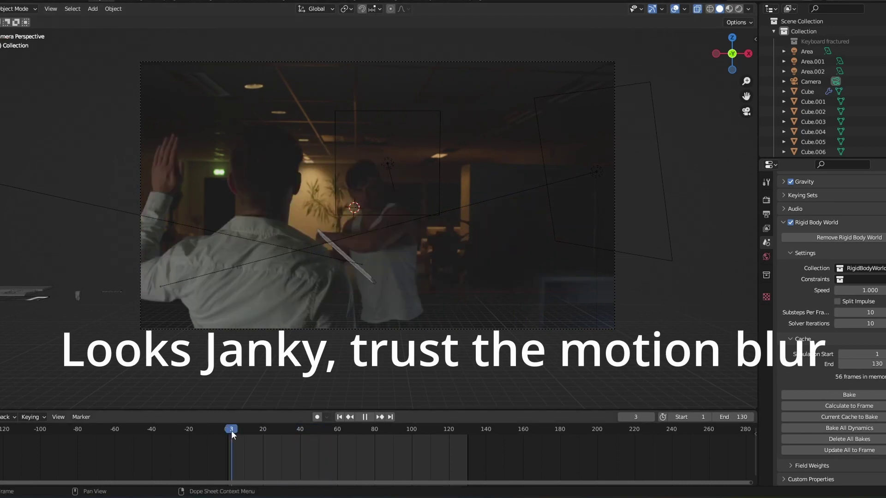
click(228, 429)
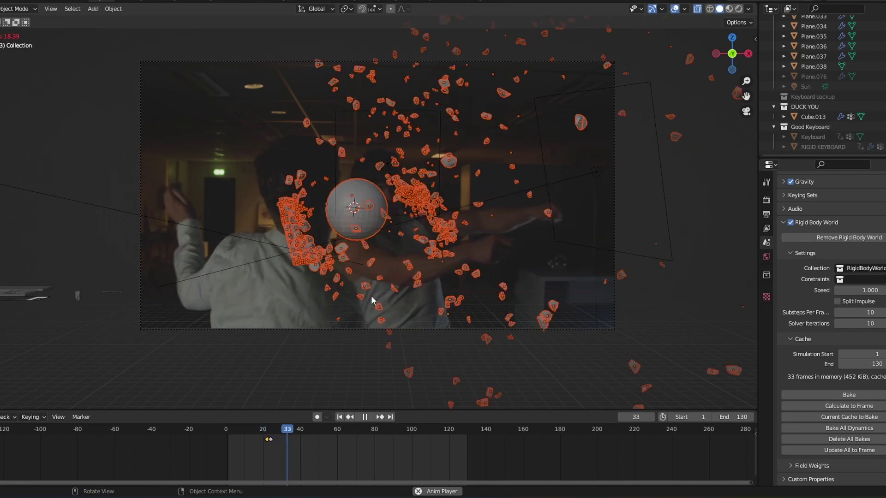
click(674, 9)
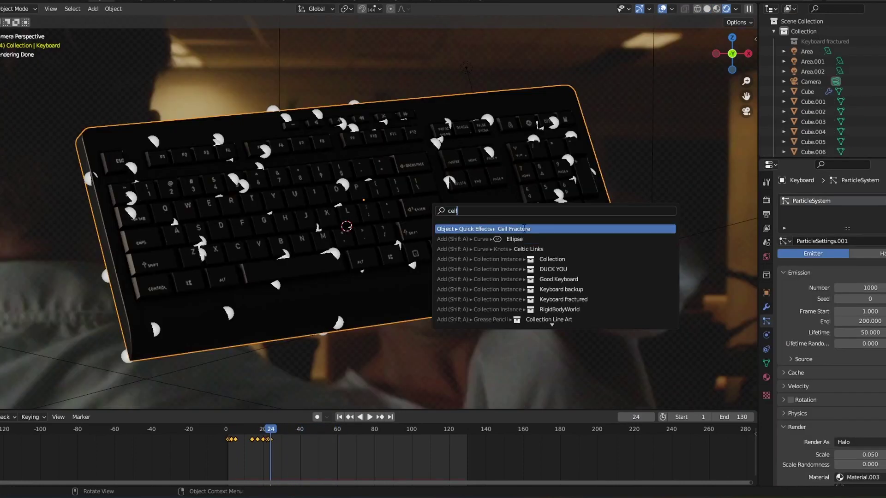
- Run Cell Fracture on the keyboard with a source limit of 1000
click(524, 228)
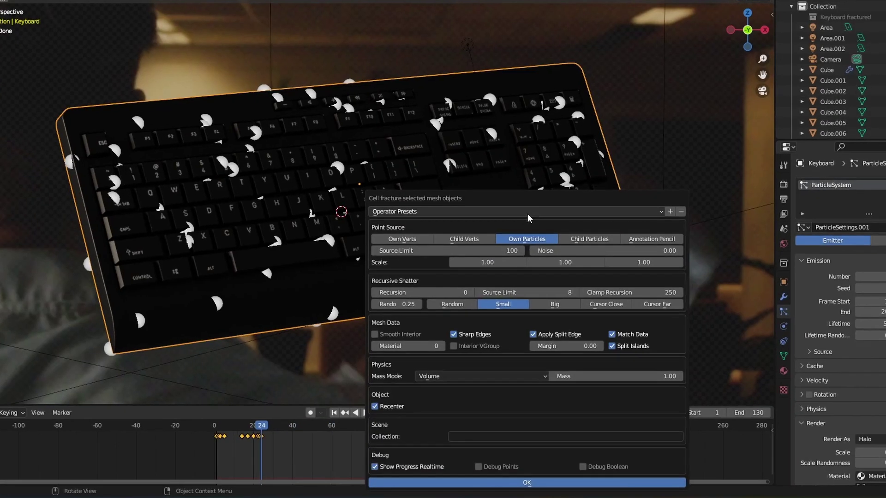
click(507, 263)
text(1)
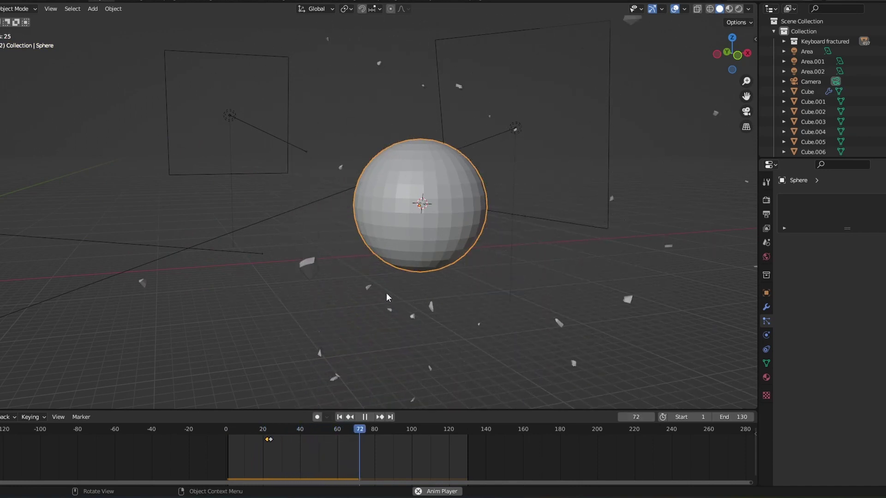
- View the fracture simulation through the camera from the start of the animation
key(space)
scroll(386, 292, down, 2)
key(KP_0)
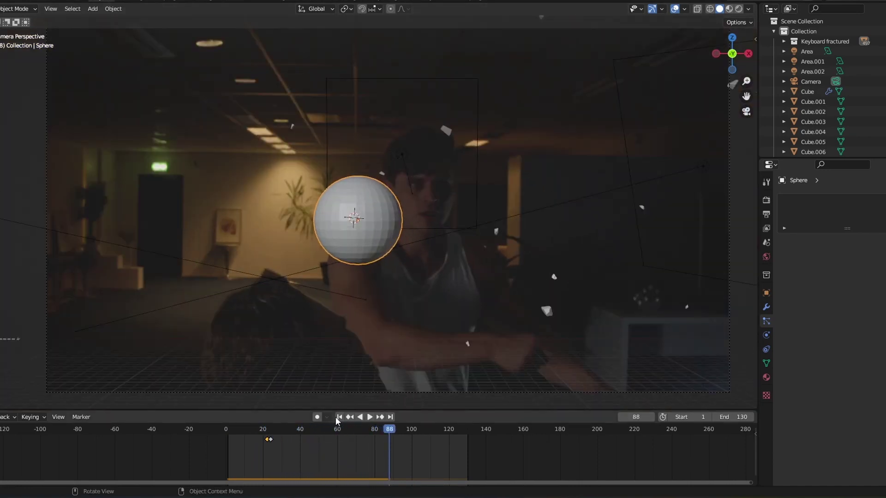
click(339, 417)
key(space)
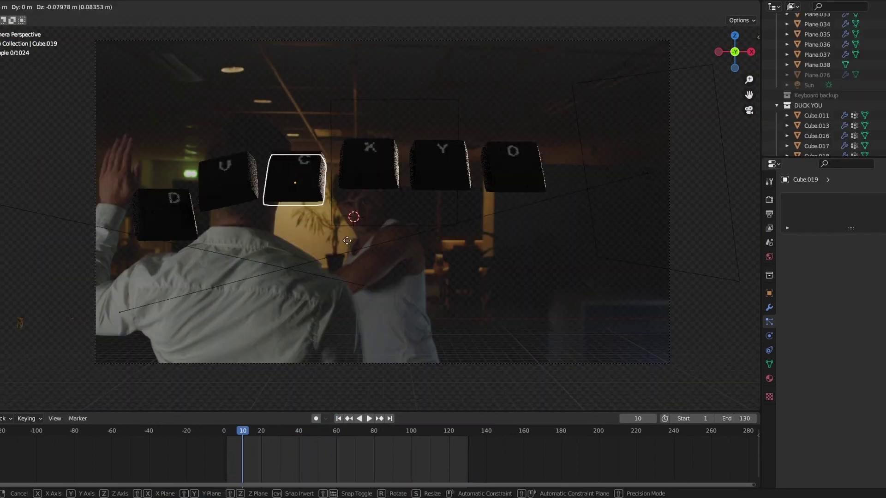
- Move the K keycap down and to the left in front of the camera
key(y)
click(372, 175)
key(g)
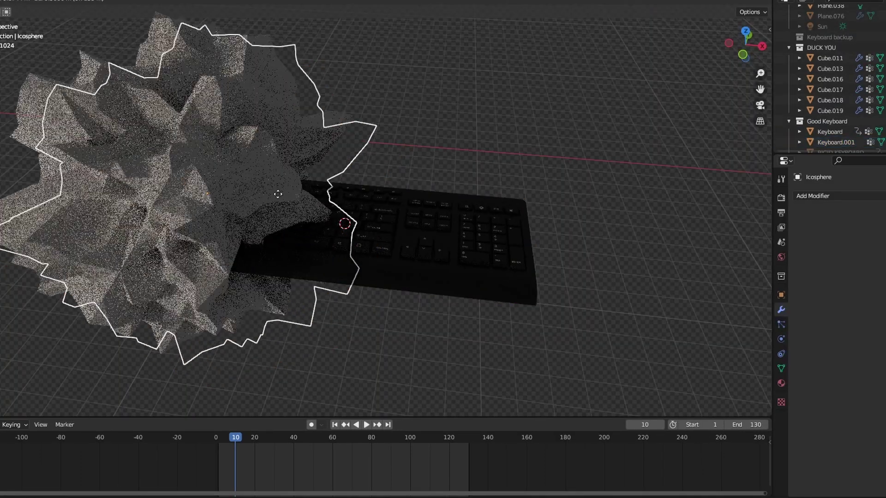
- Cut the jagged shape out of Keyboard.001 with an Auto Boolean Difference and inspect it
shift+click(413, 243)
key(ctrl+shift+b)
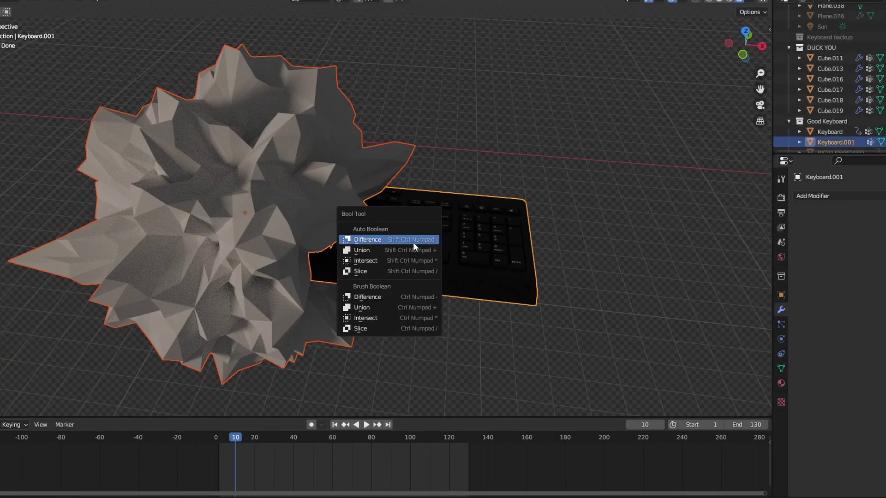
click(374, 284)
middle_drag(375, 284, 453, 206)
key(ctrl+x)
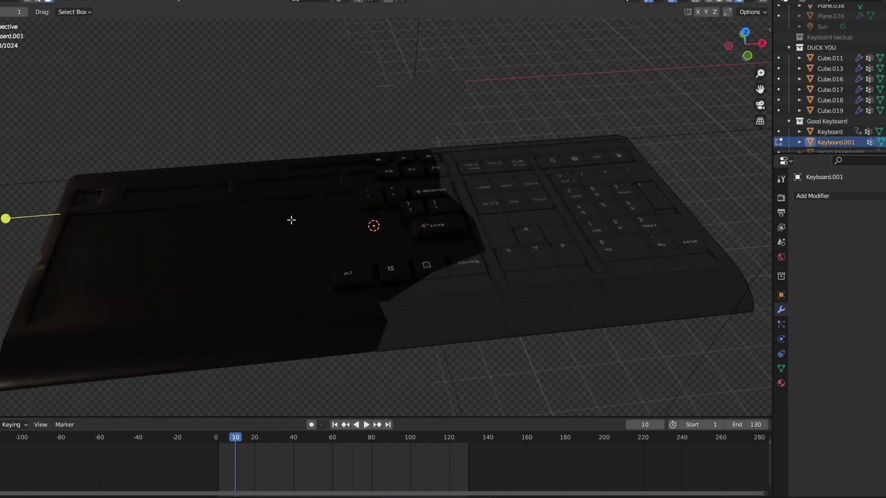
scroll(300, 220, down, 4)
middle_drag(273, 221, 381, 248)
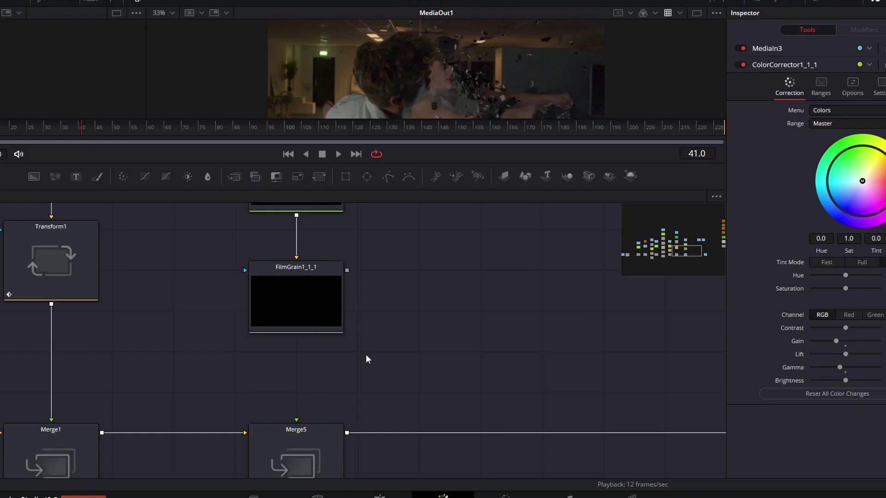
- Connect FilmGrain1_1_1 into Merge5's foreground, set Color Corrector Gain to 1.19, and preview the debris
drag(347, 270, 299, 417)
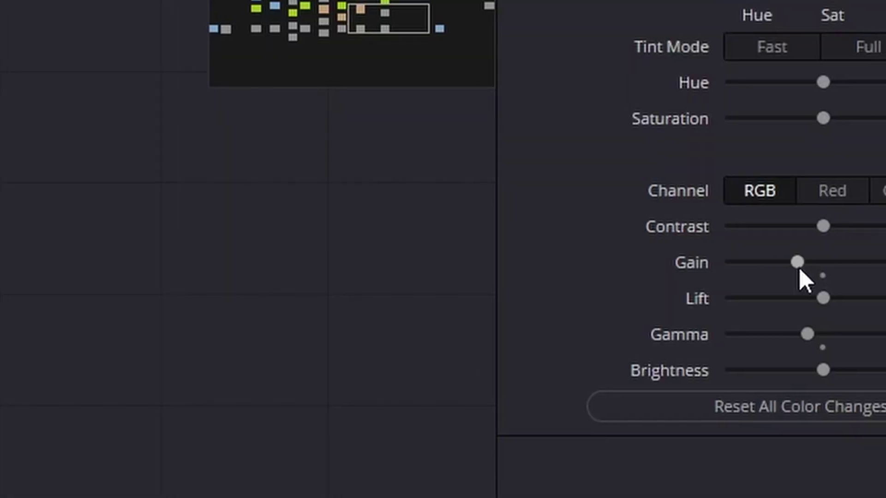
drag(835, 341, 847, 343)
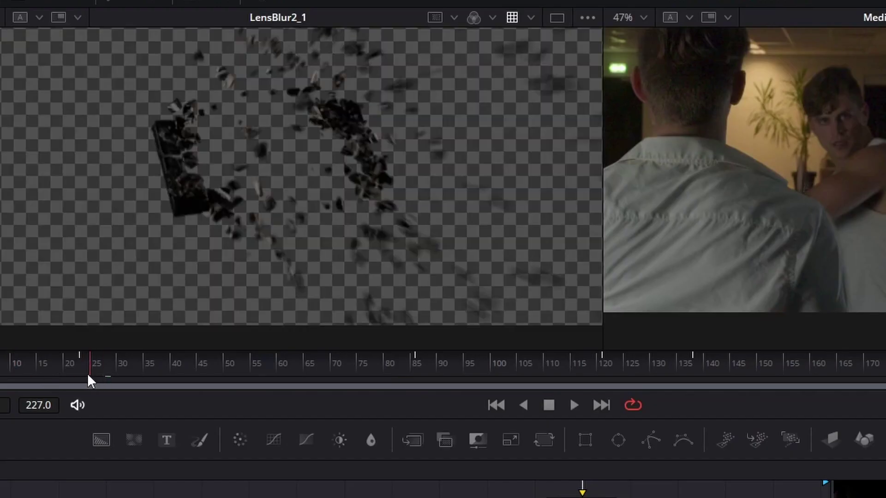
drag(84, 372, 227, 377)
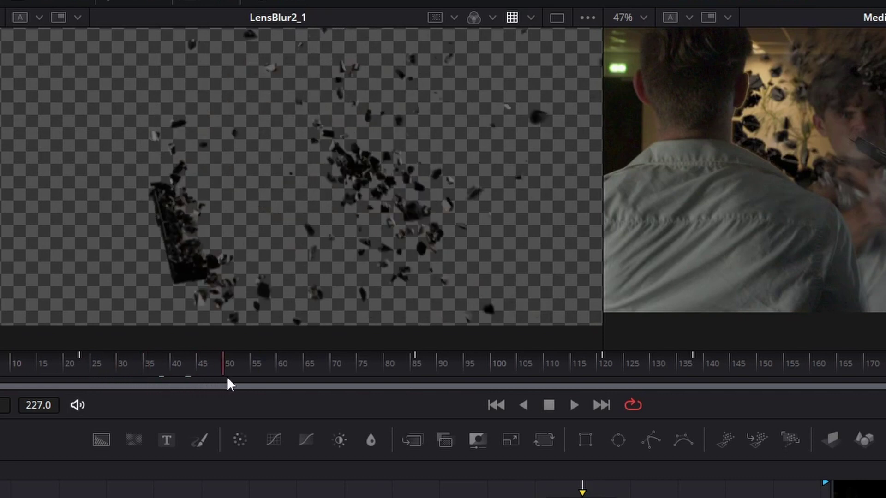
drag(351, 383, 547, 385)
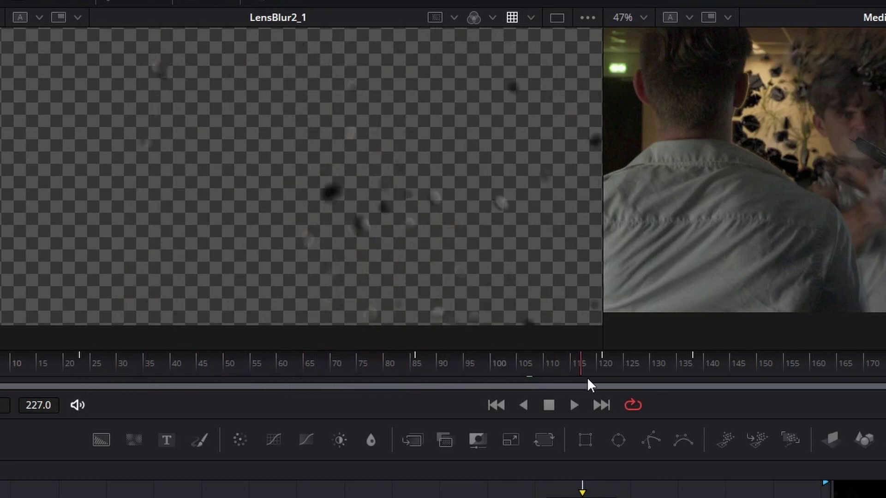